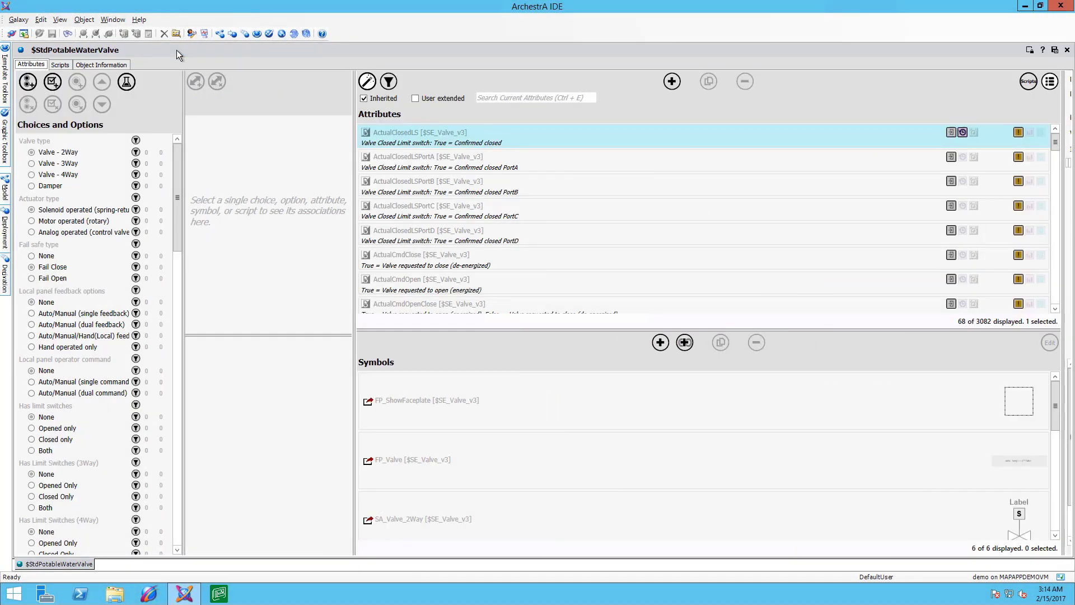
Step: Close the $StdPotableWaterValve template editor and show the galaxy's Template Toolbox tree
left_click(1067, 50)
left_click(5, 77)
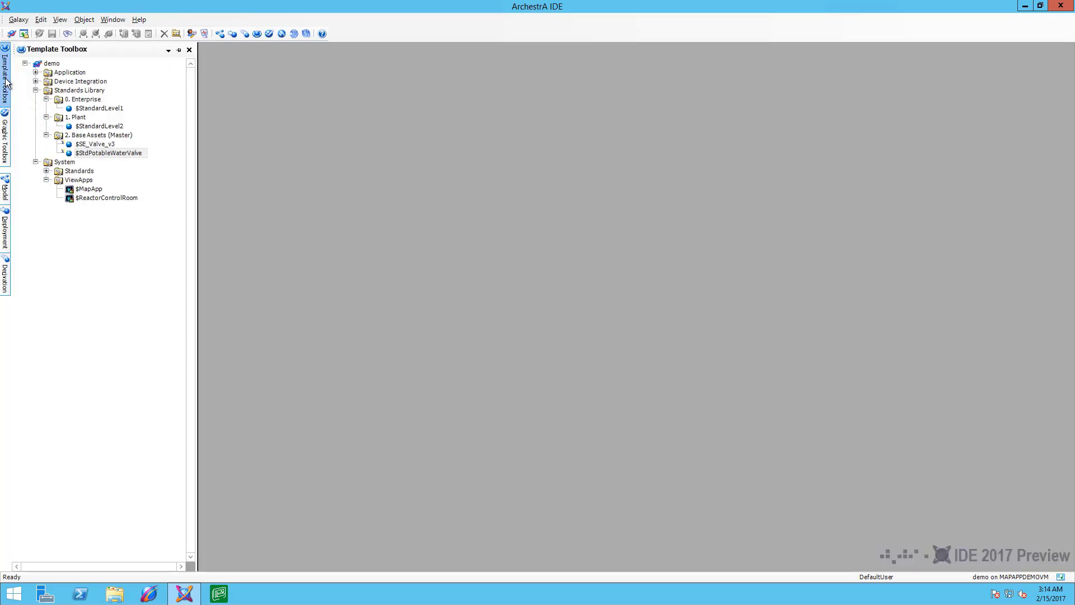
Step: Reopen $StdPotableWaterValve, review Valve - 2Way, Fail Close and feedback Yes associations, and inspect ActualClosedLSPortB
double_click(112, 154)
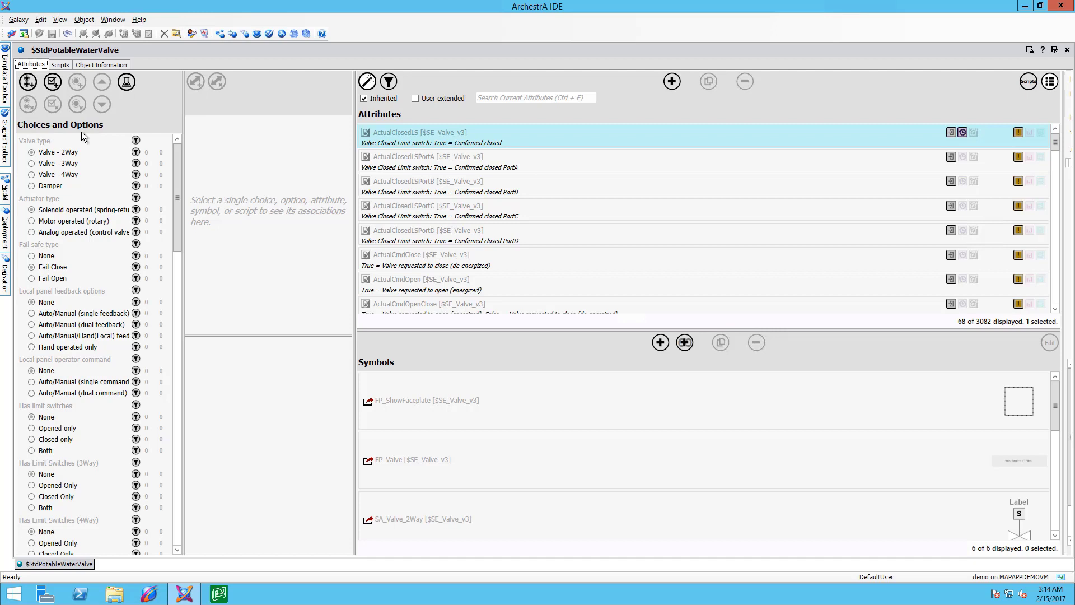
left_click(60, 155)
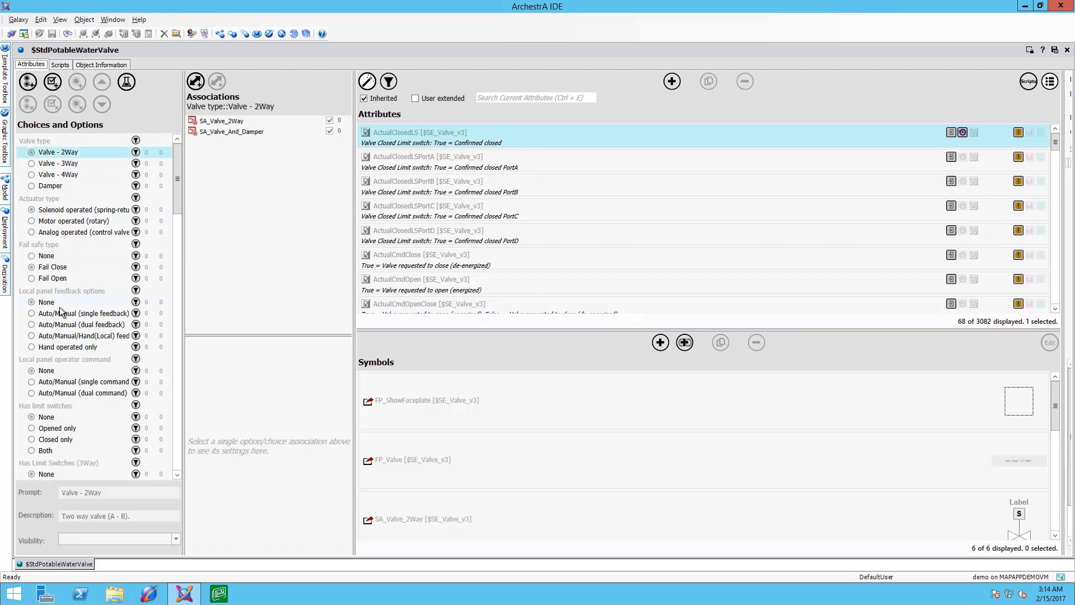
left_click(49, 258)
left_click(51, 269)
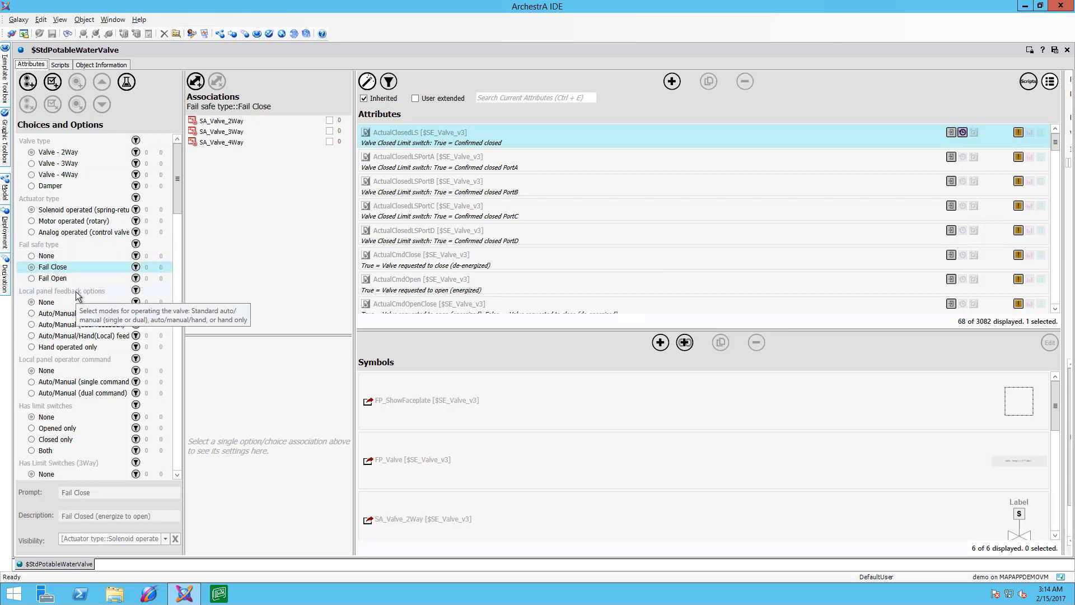
left_click_drag(177, 192, 183, 268)
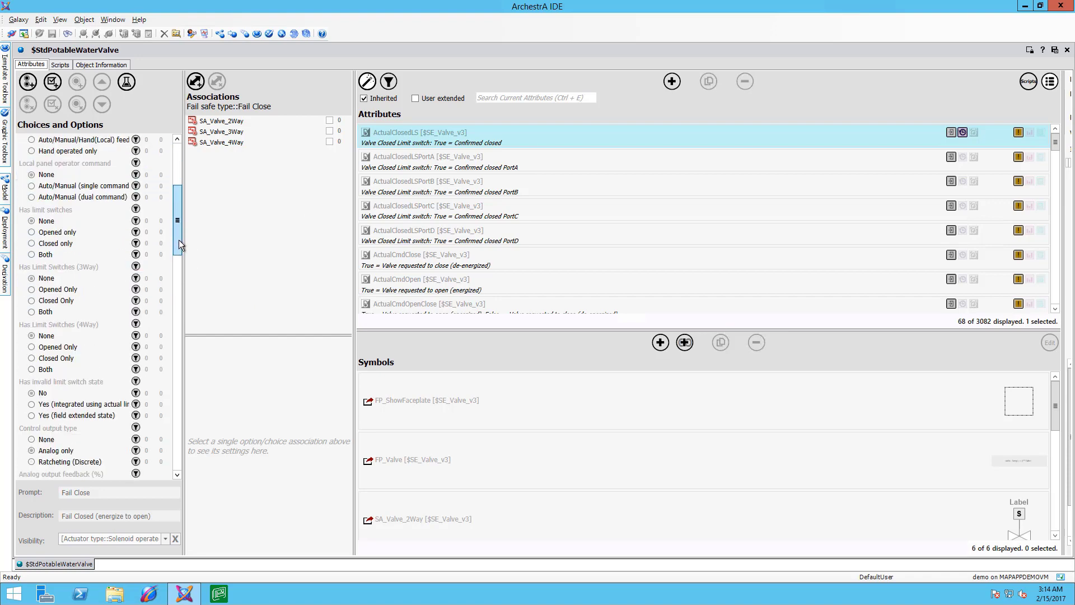
scroll(182, 267, "down", 1)
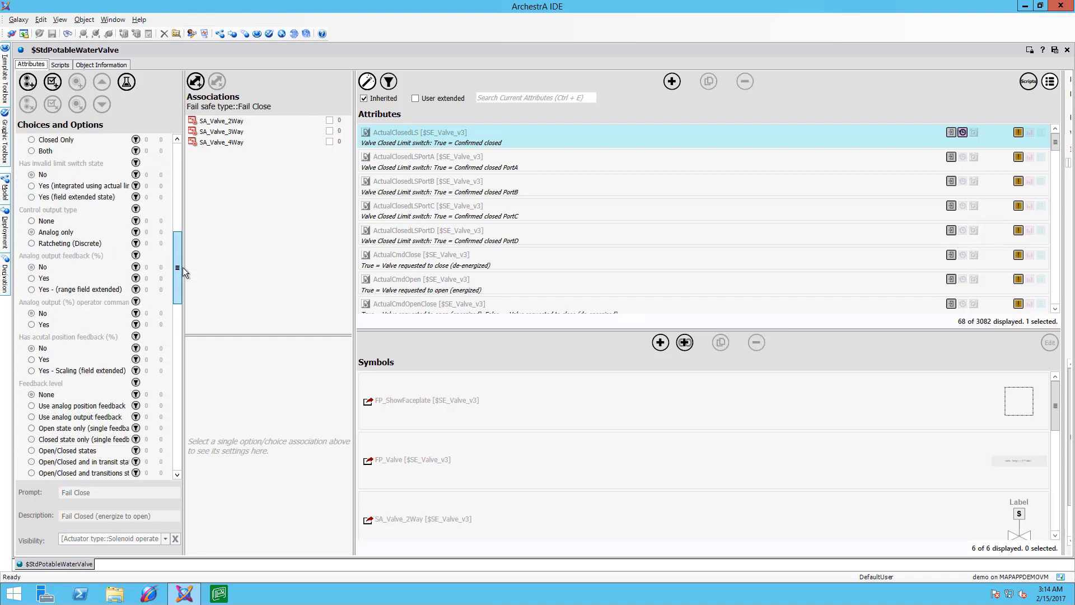
left_click(42, 278)
left_click(442, 194)
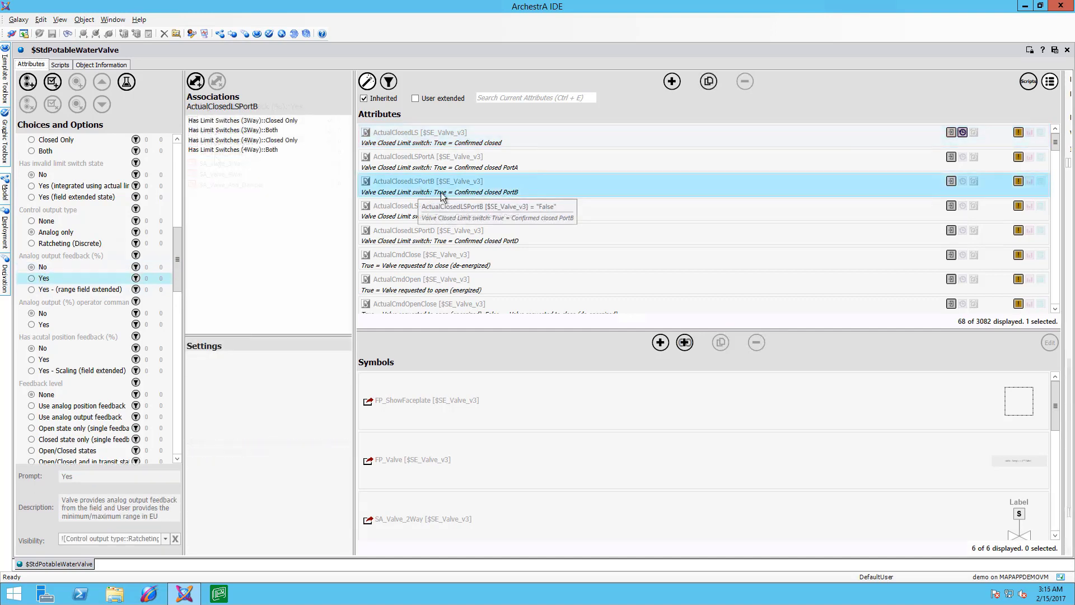
left_click_drag(1063, 296, 800, 297)
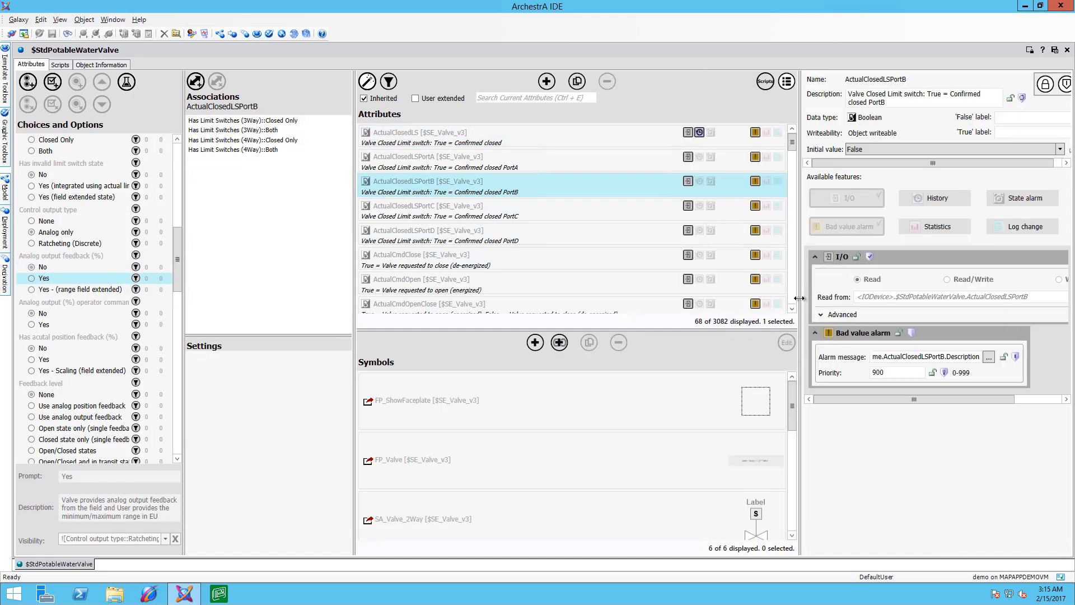
Step: Inspect the ActualClosedLS, ActualClosedLSPortD and ActualCmdClose attribute settings
left_click(399, 144)
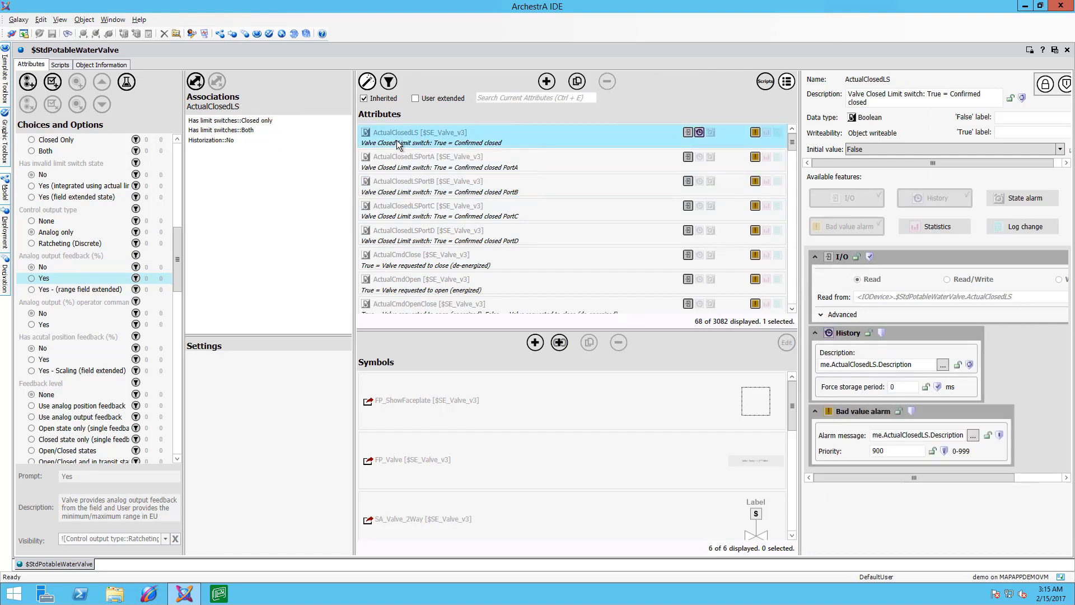
left_click(408, 235)
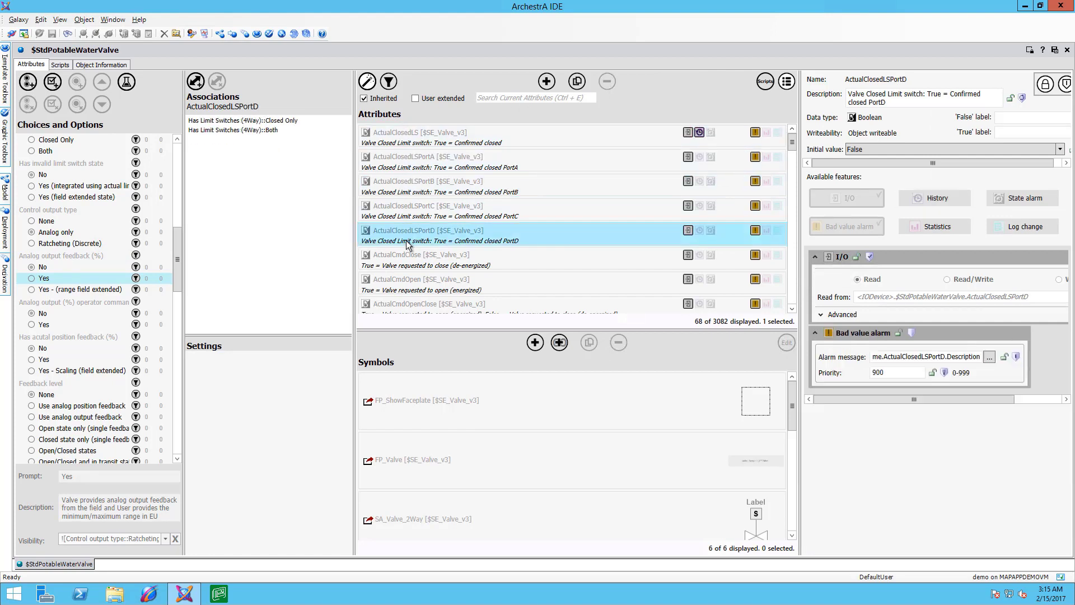
left_click(411, 265)
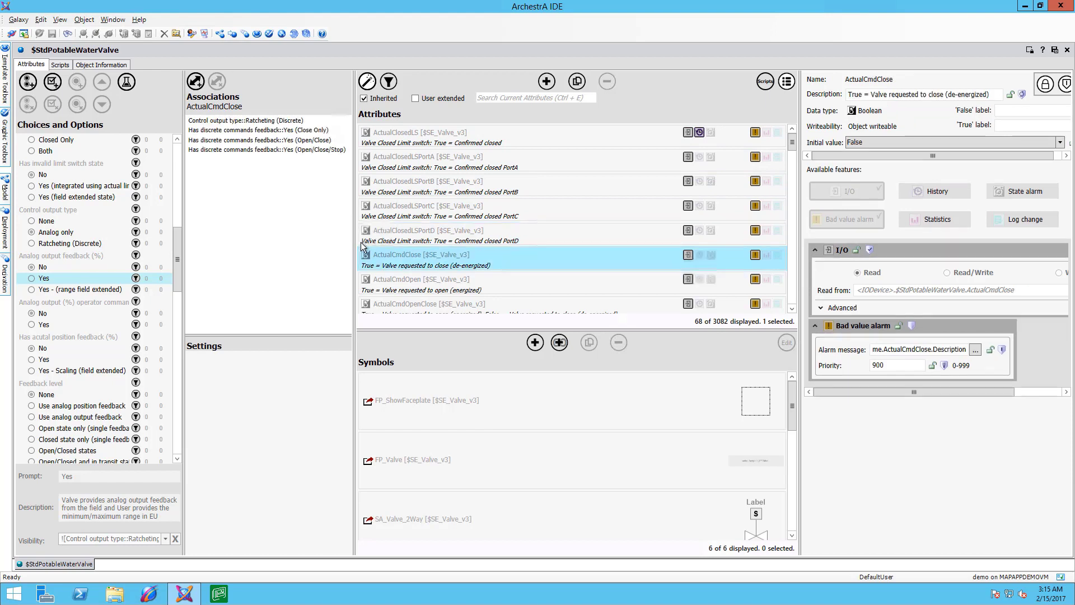
Step: Review the None, Analog only and feedback Yes associations, then inspect the CV attribute
left_click(46, 221)
left_click(51, 232)
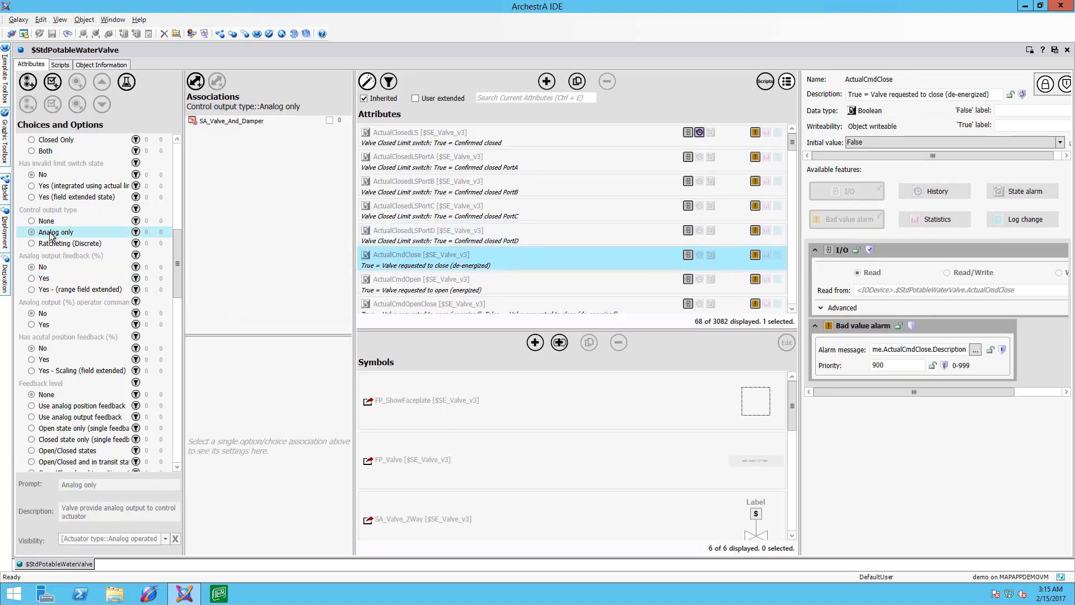
left_click(48, 279)
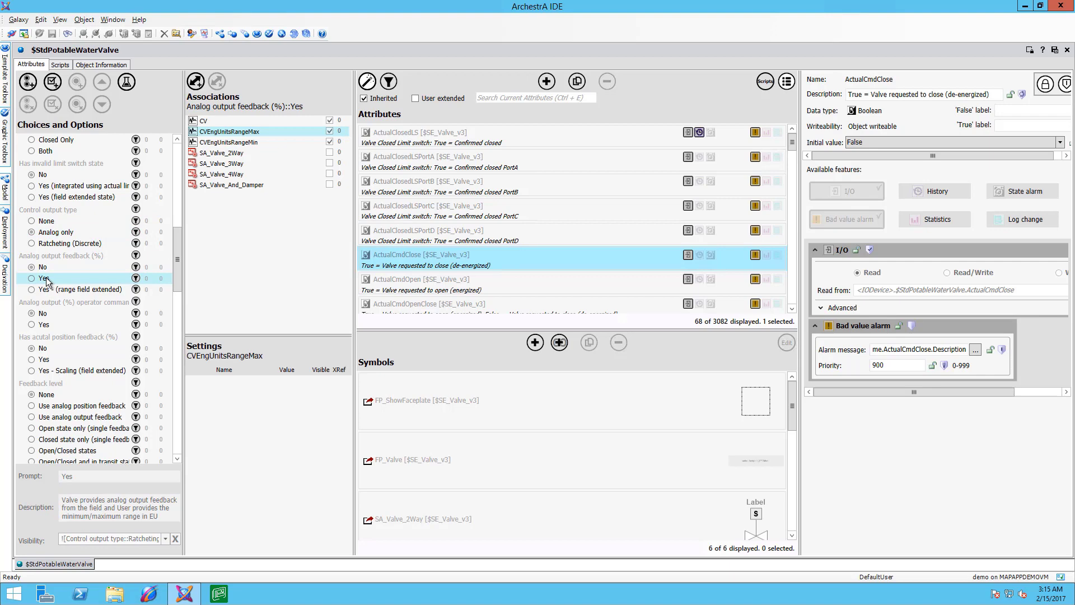
left_click(225, 123)
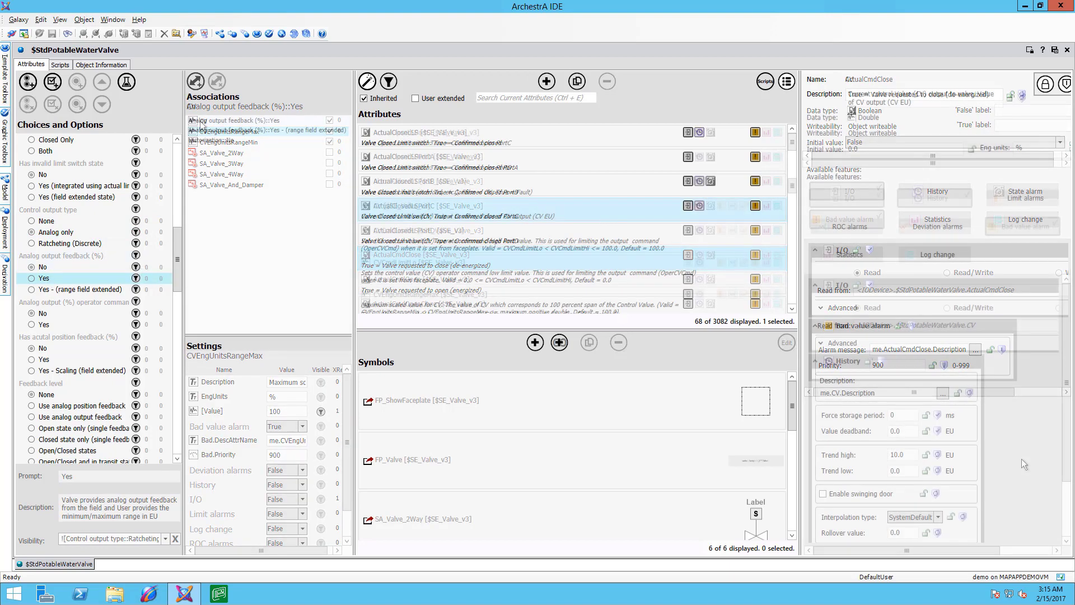
scroll(1017, 465, "down", 1)
scroll(1017, 461, "down", 1)
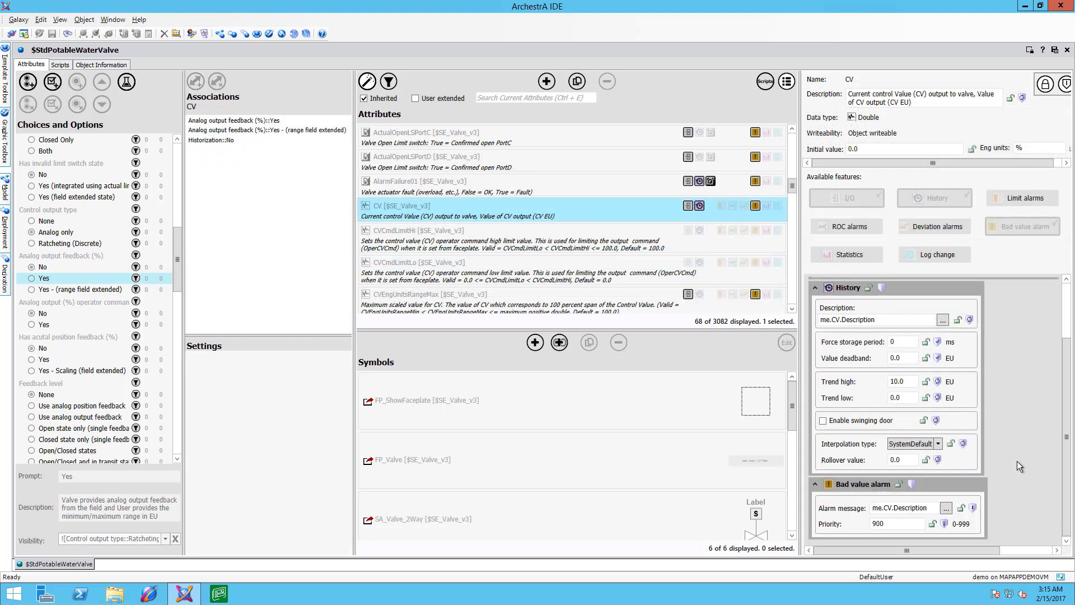
scroll(1018, 460, "up", 1)
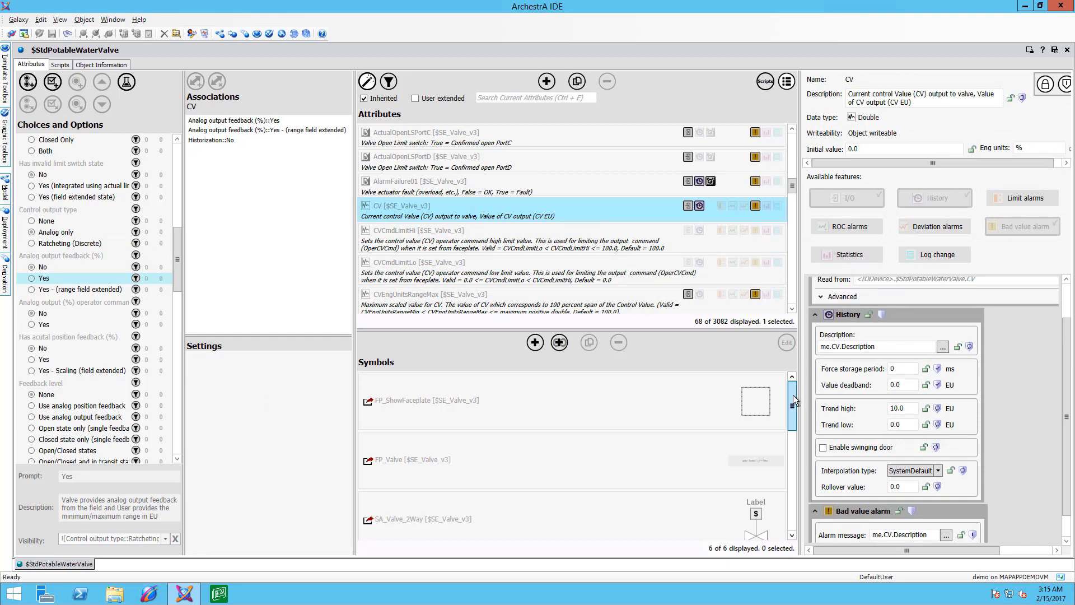
left_click_drag(792, 411, 793, 472)
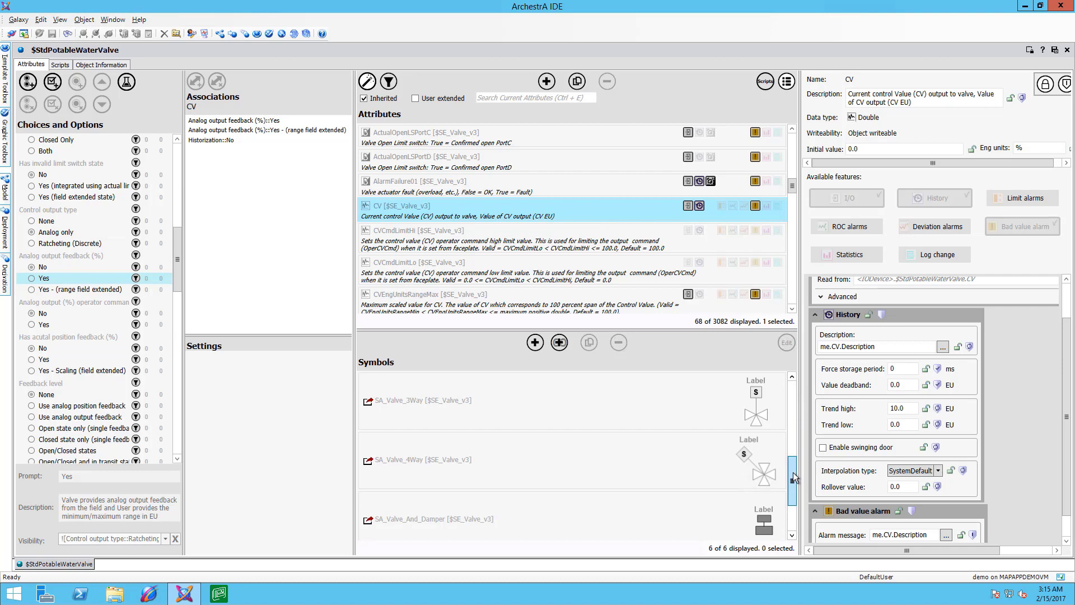
Step: Preview the SA_Valve_4Way, SA_Valve_3Way and SA_Valve_And_Damper symbols
left_click(631, 454)
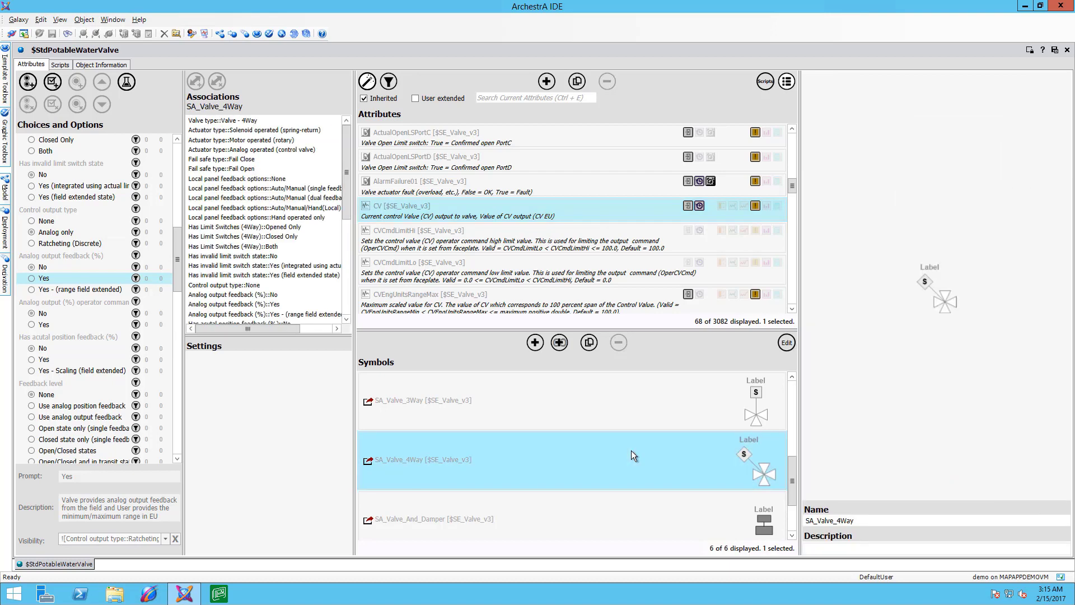
left_click(624, 412)
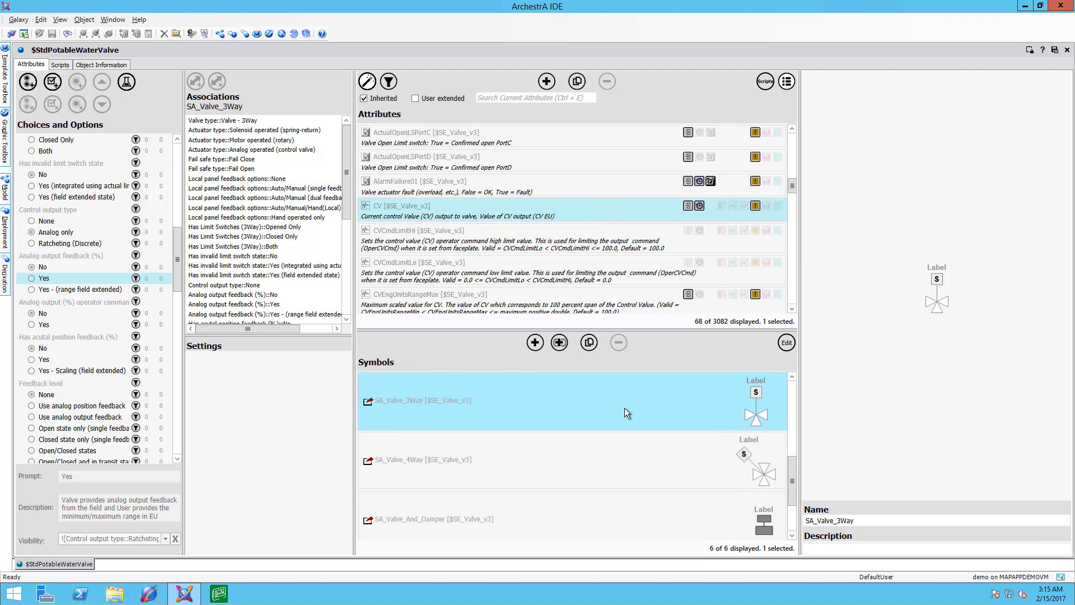
left_click(650, 520)
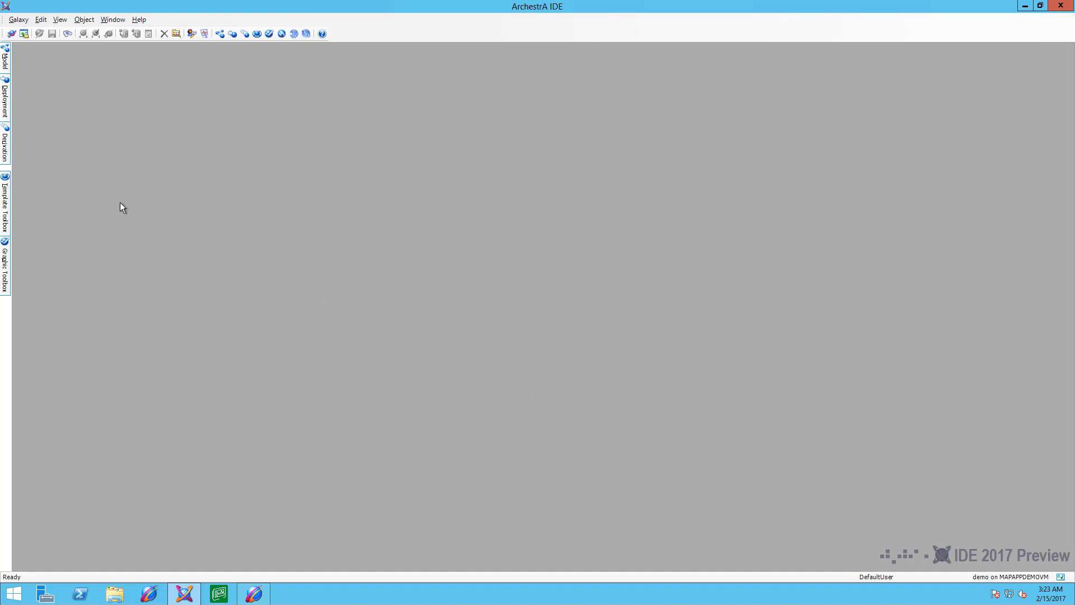
Step: Open $ReactorControlRoom, select Reactor_499KW under AlcoholReclamationPlant > Processing, and show Pane3's options
left_click(7, 198)
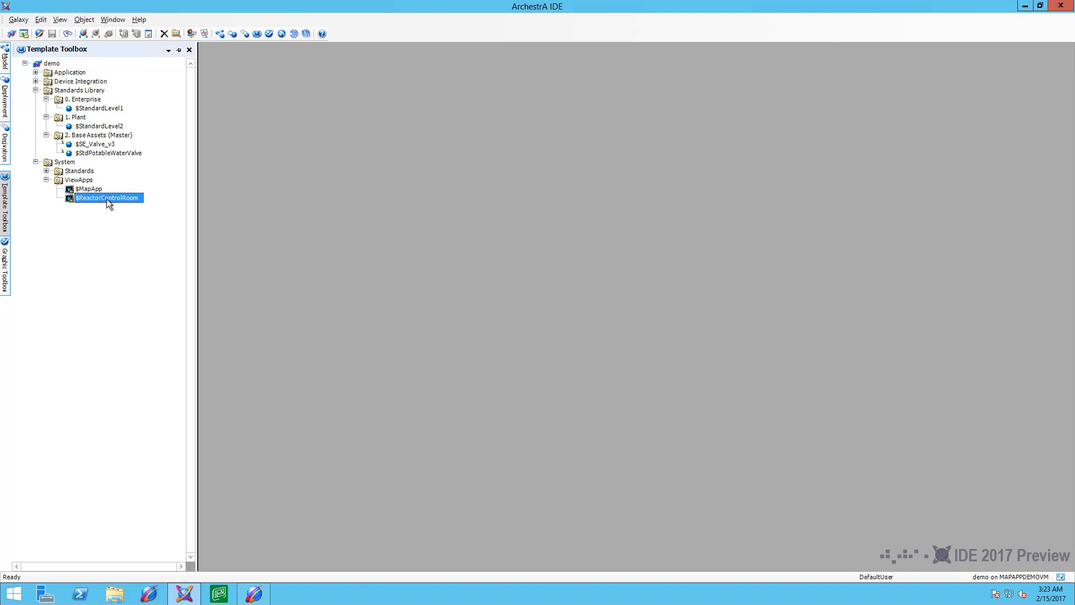
double_click(107, 200)
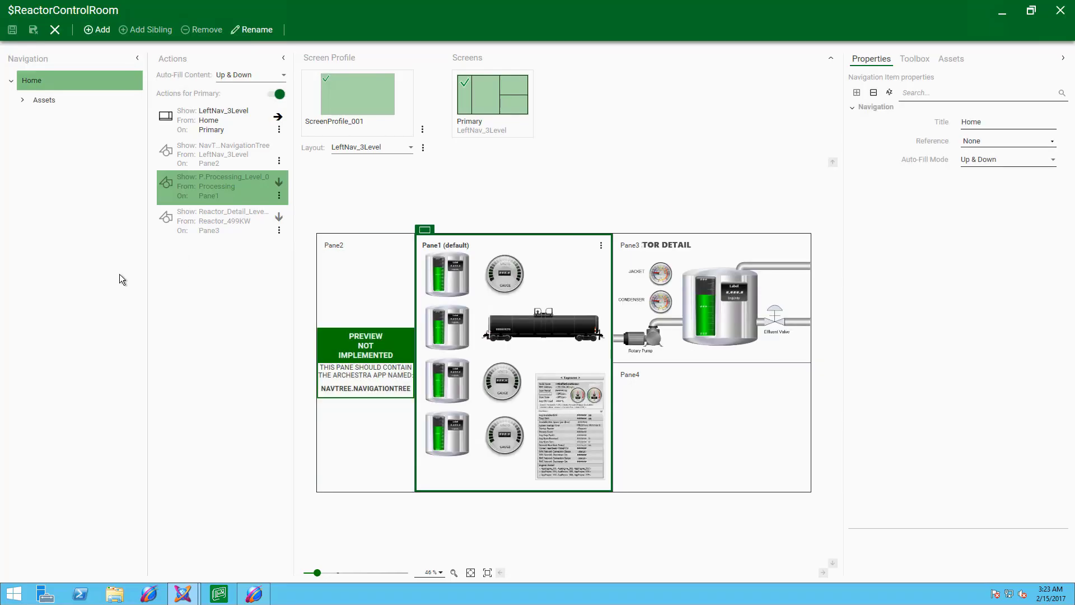
left_click(21, 100)
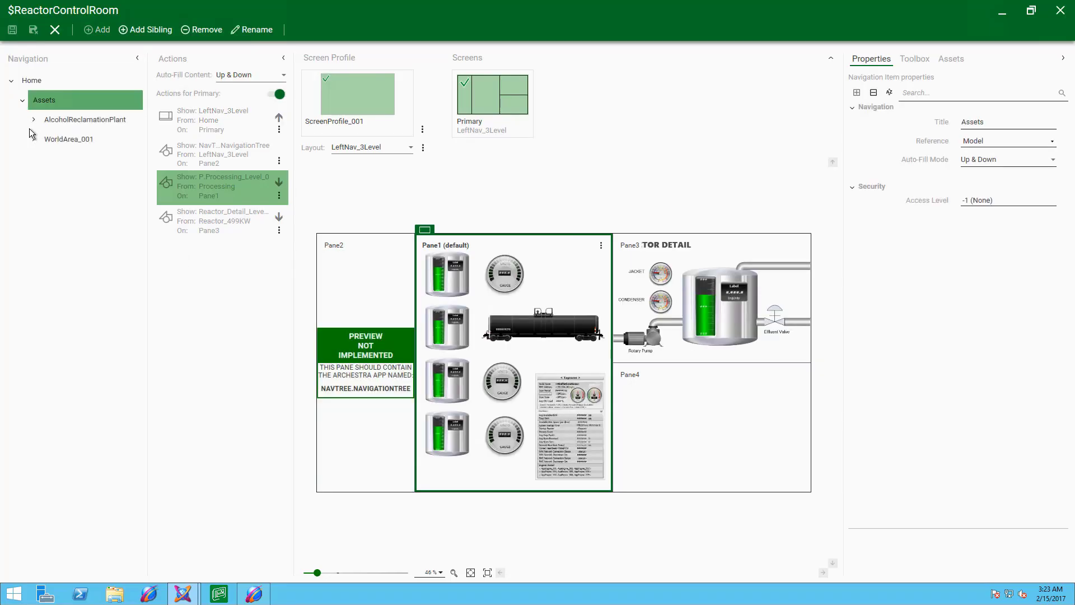
left_click(33, 121)
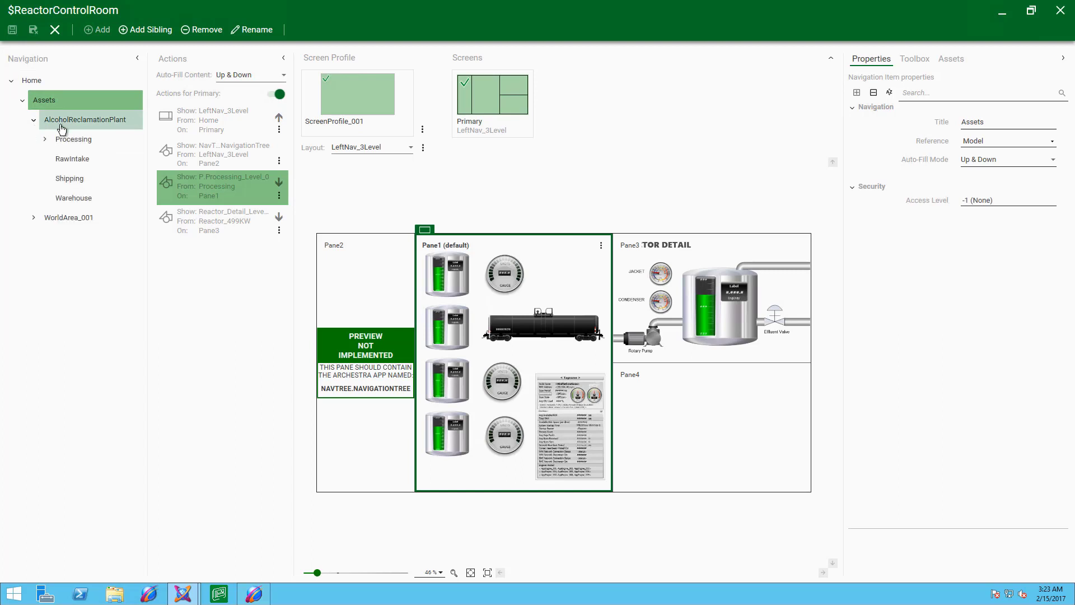
left_click(45, 139)
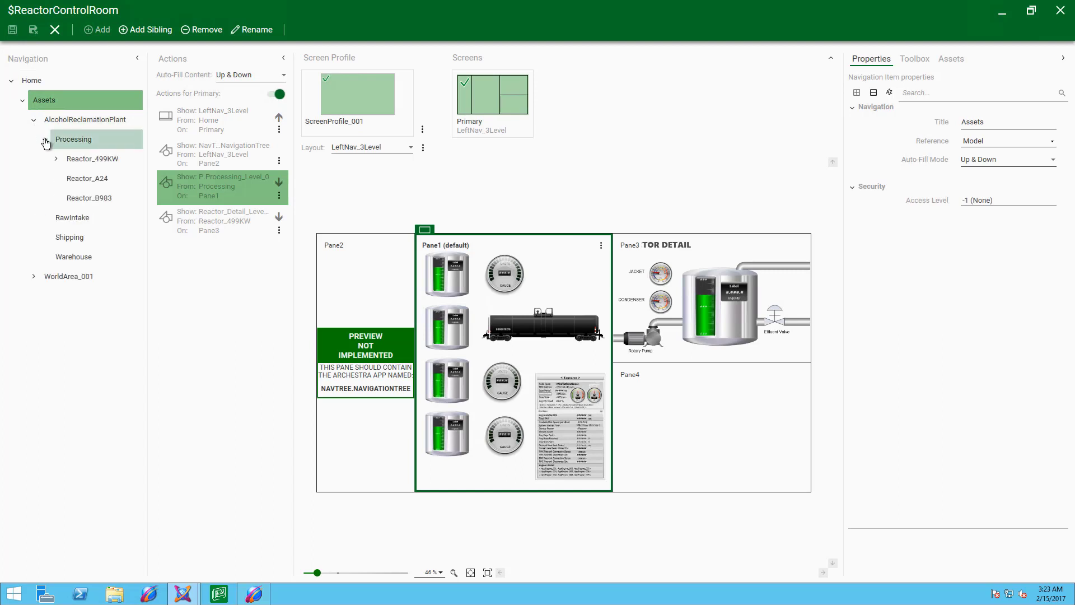
left_click(74, 160)
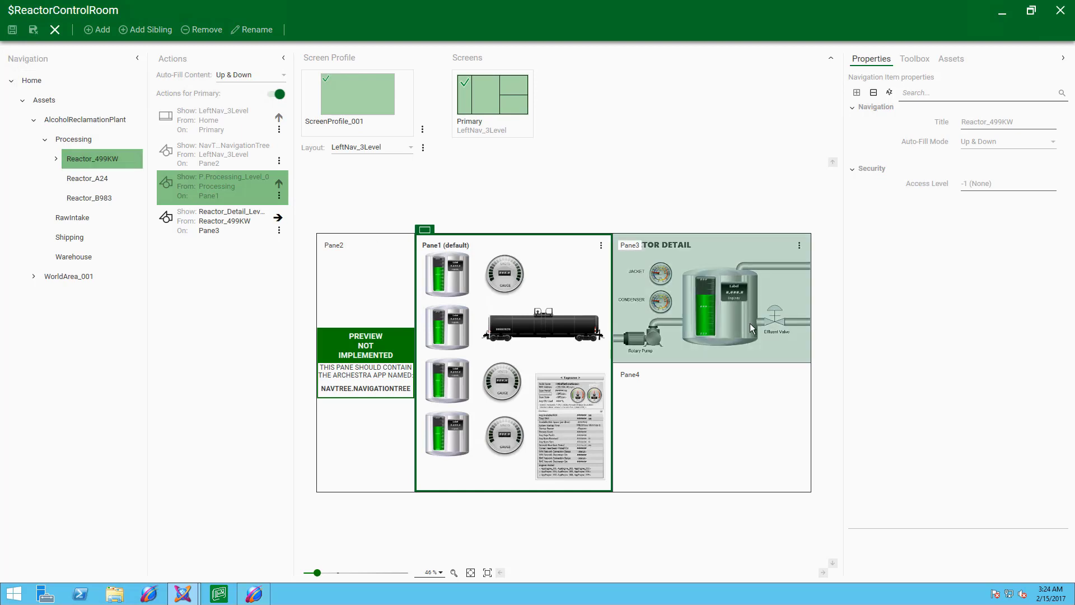
left_click(800, 247)
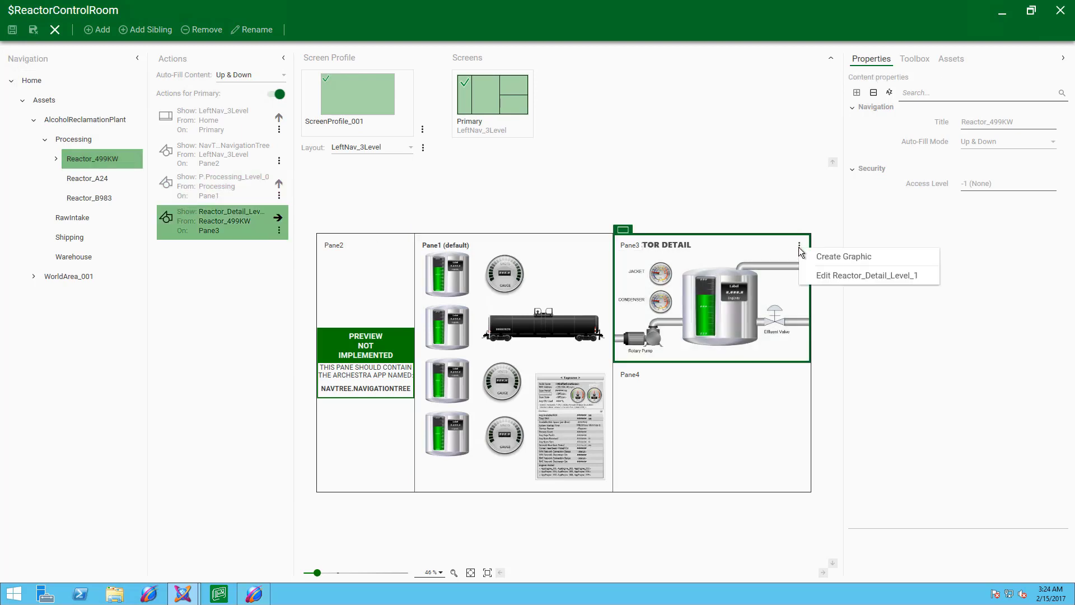
Step: Edit Reactor_Detail_Level_1 and drag $StdPotableWaterValve's SA_Valve_2Way symbol onto the canvas
left_click(839, 276)
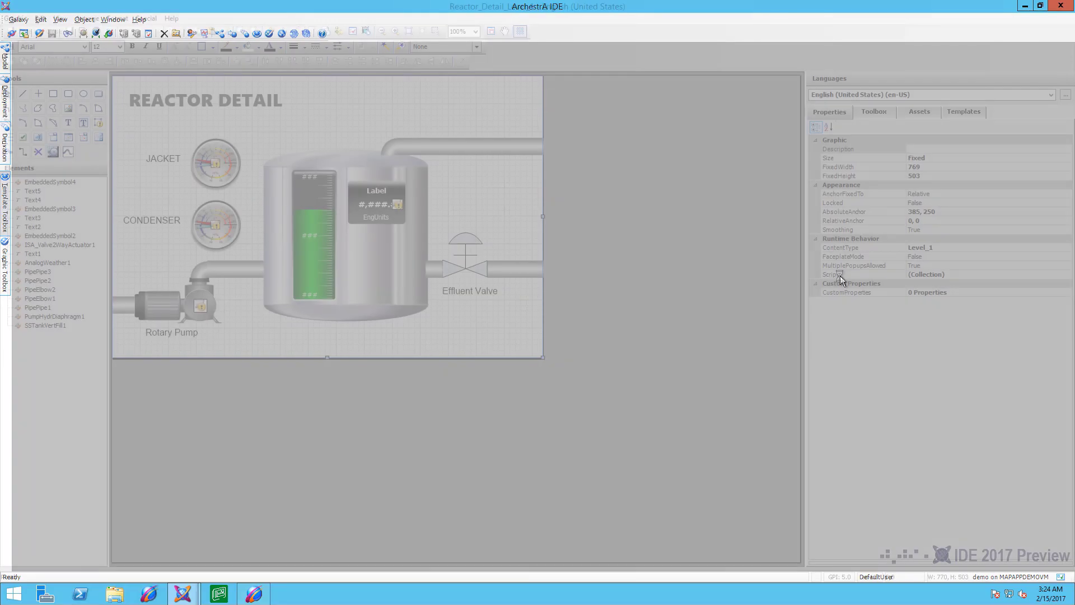
left_click(955, 112)
left_click(906, 316)
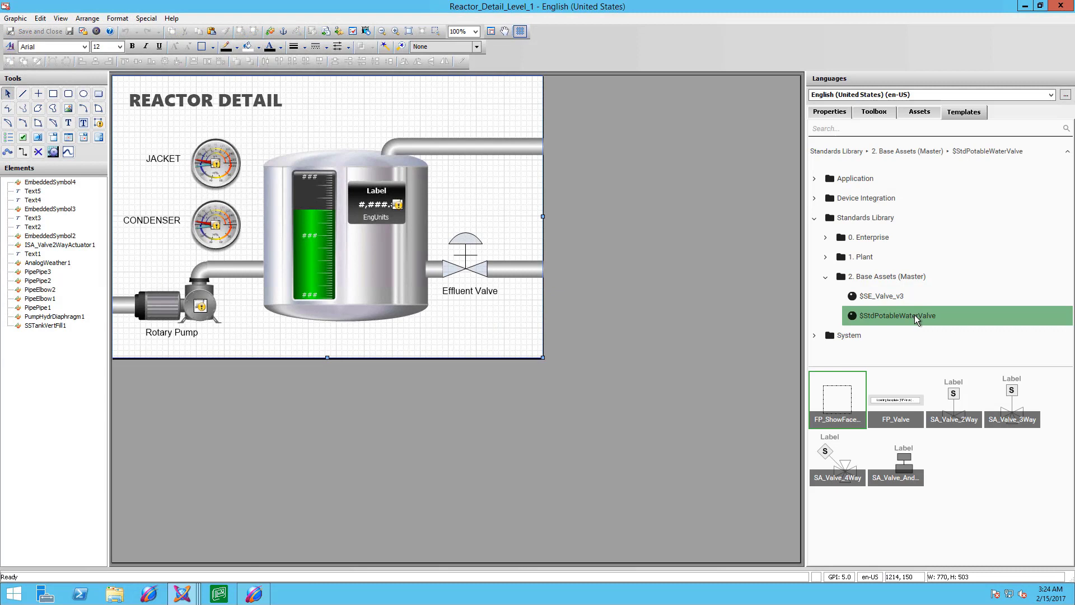
mouse_move(955, 402)
left_mouse_down()
mouse_move(487, 152)
mouse_move(461, 118)
left_mouse_up()
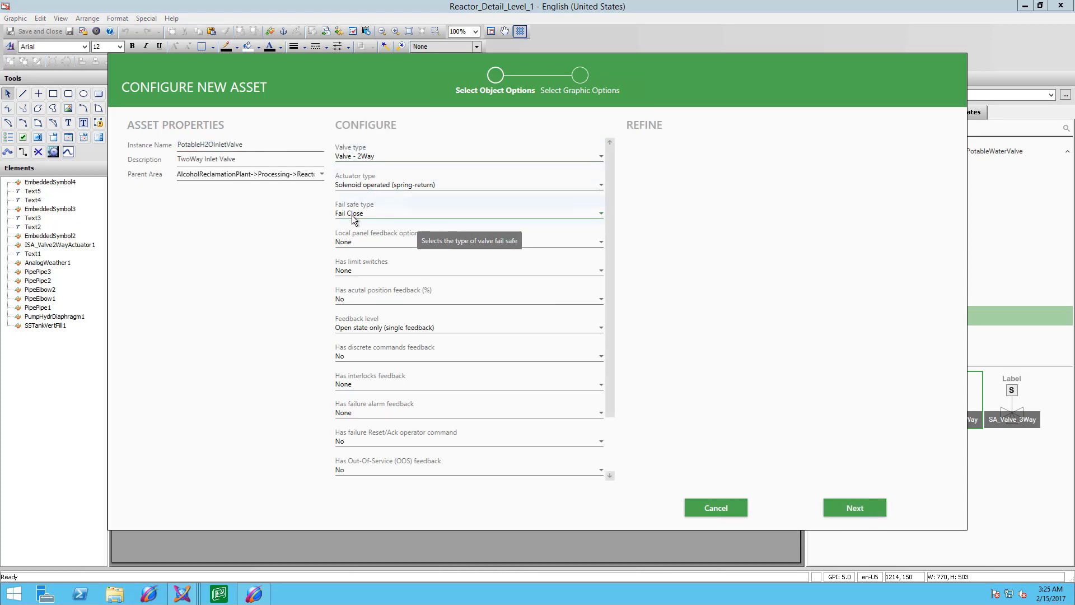
Step: Set Has limit switches to Both and finish, embedding the two-way valve graphic
left_click(600, 271)
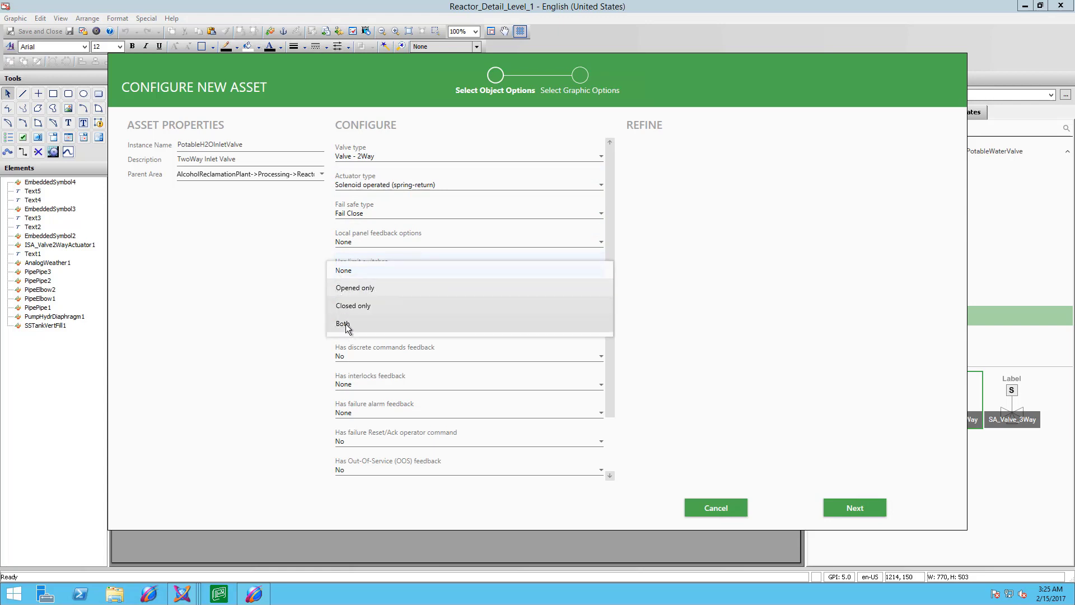
left_click(344, 324)
left_click(852, 506)
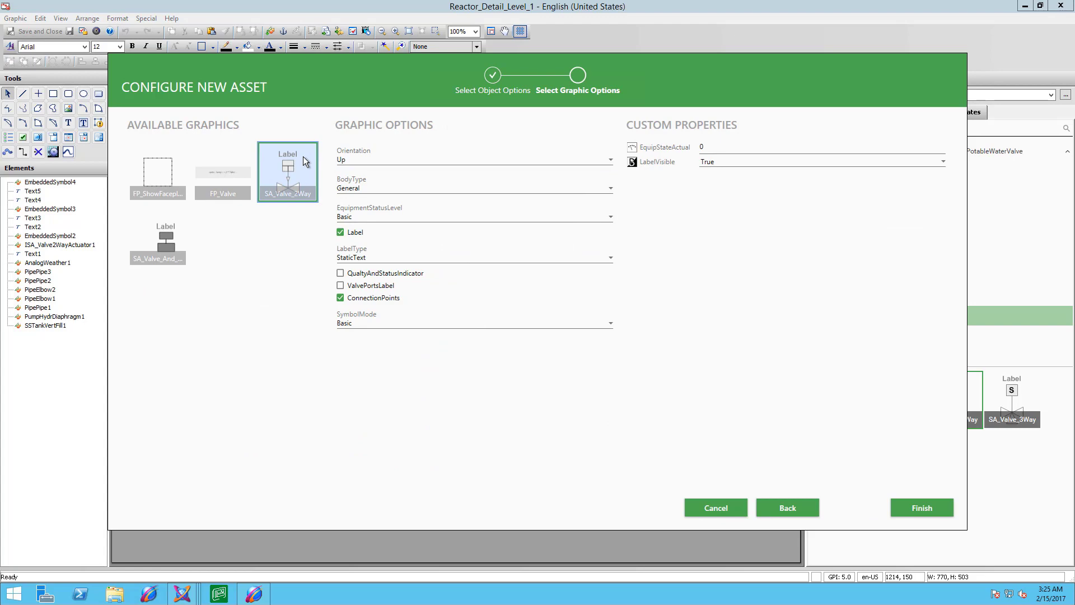
left_click(916, 503)
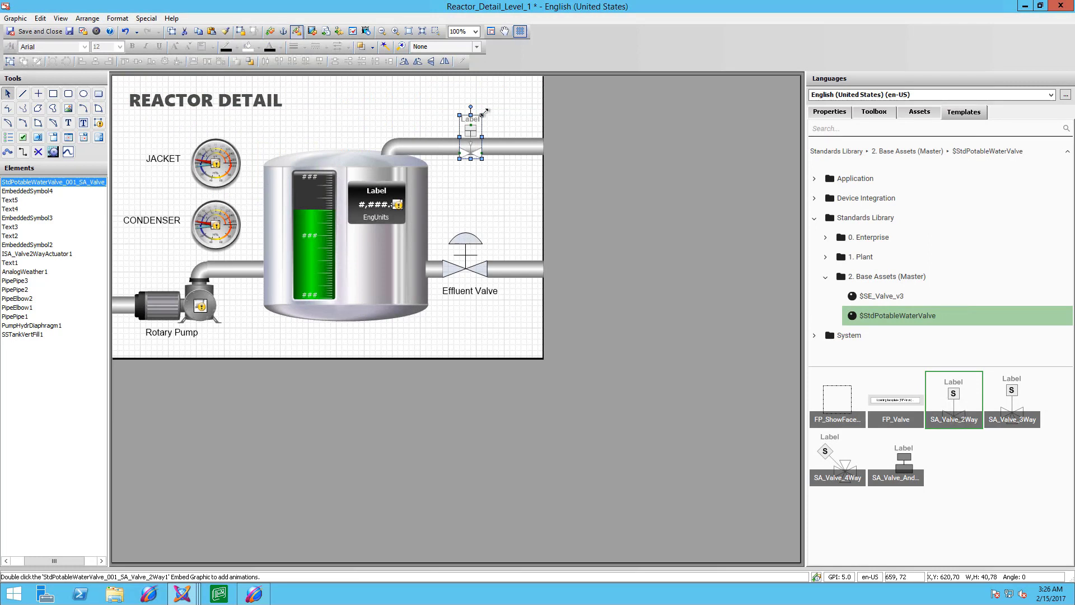
Step: Enlarge the valve and split the top pipe around it using a shortened, pasted copy
mouse_move(481, 115)
left_mouse_down()
mouse_move(499, 99)
mouse_move(478, 109)
left_mouse_up()
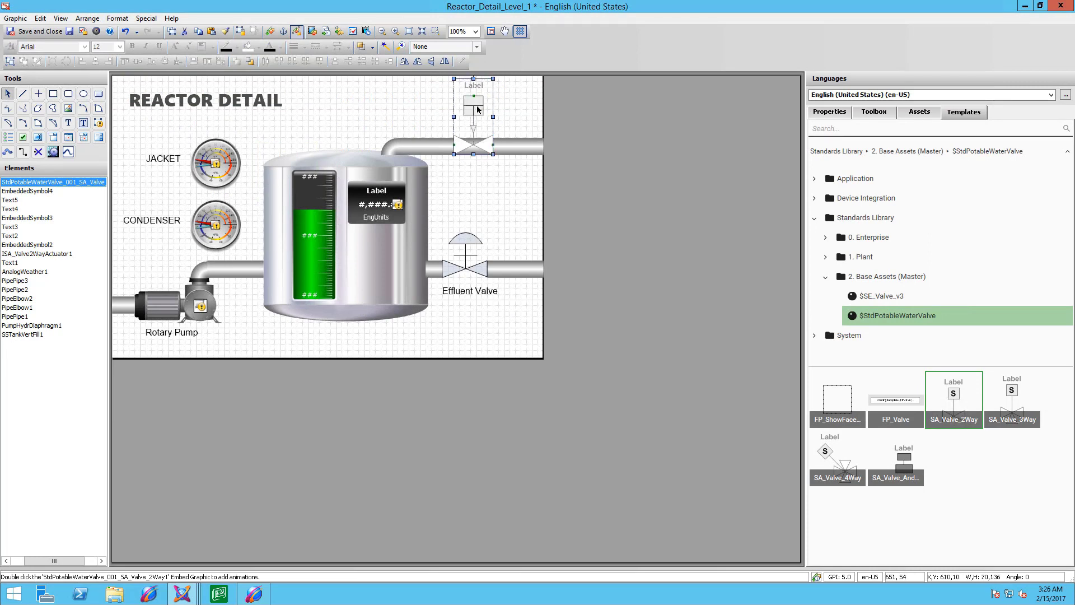
left_click(512, 151)
left_click_drag(543, 149, 453, 148)
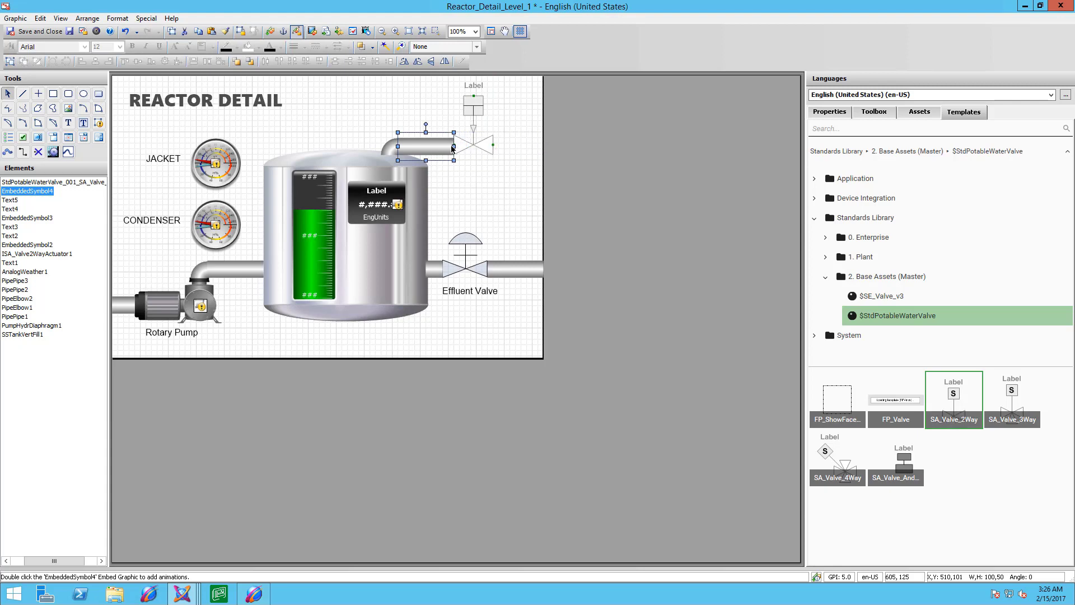
key("ctrl+c")
key("ctrl+v")
left_click(493, 133)
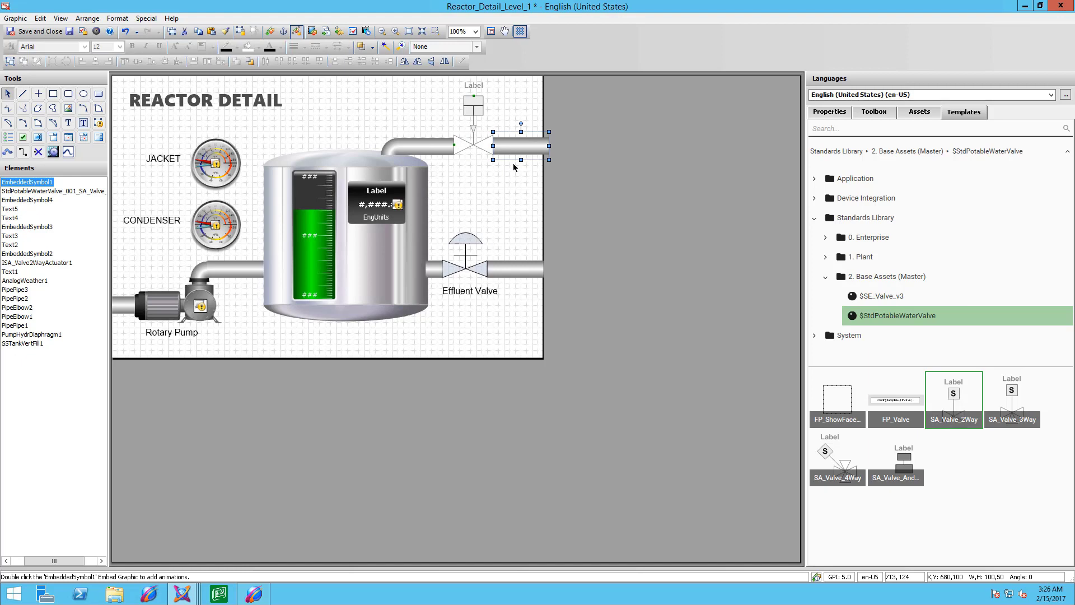
left_click_drag(548, 145, 543, 145)
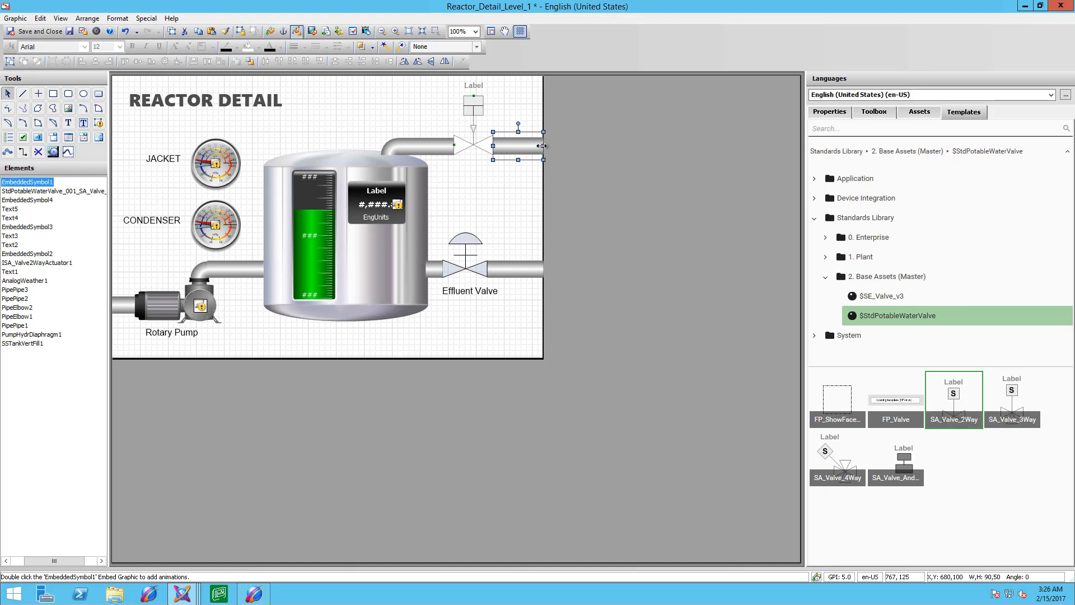
Step: Copy the Effluent Valve label and paste it beside the new valve as Inlet Valve
left_click(481, 294)
key("ctrl+c")
key("ctrl+v")
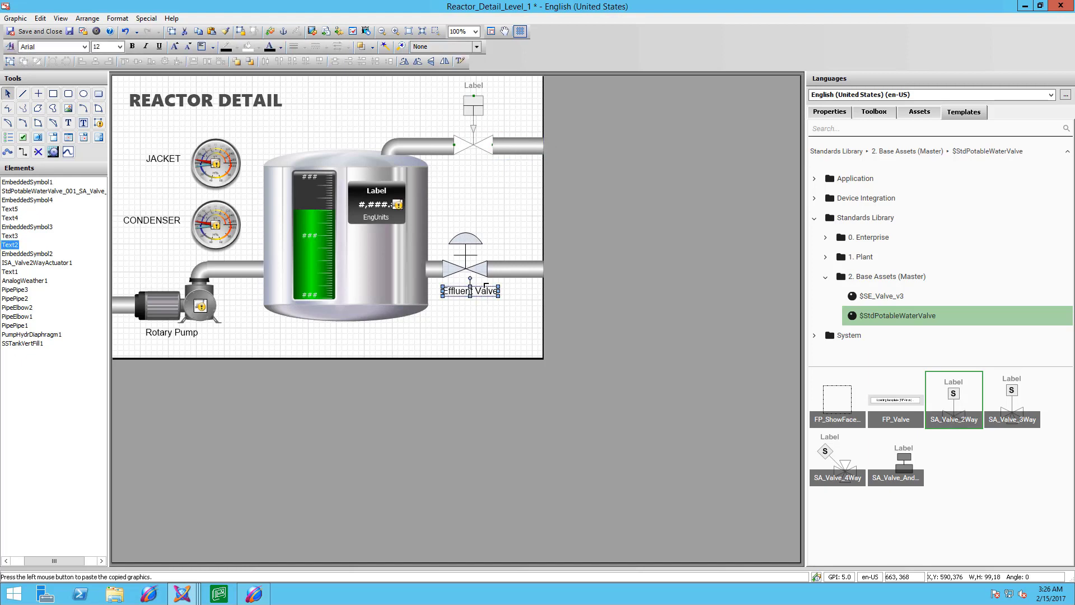
left_click(452, 167)
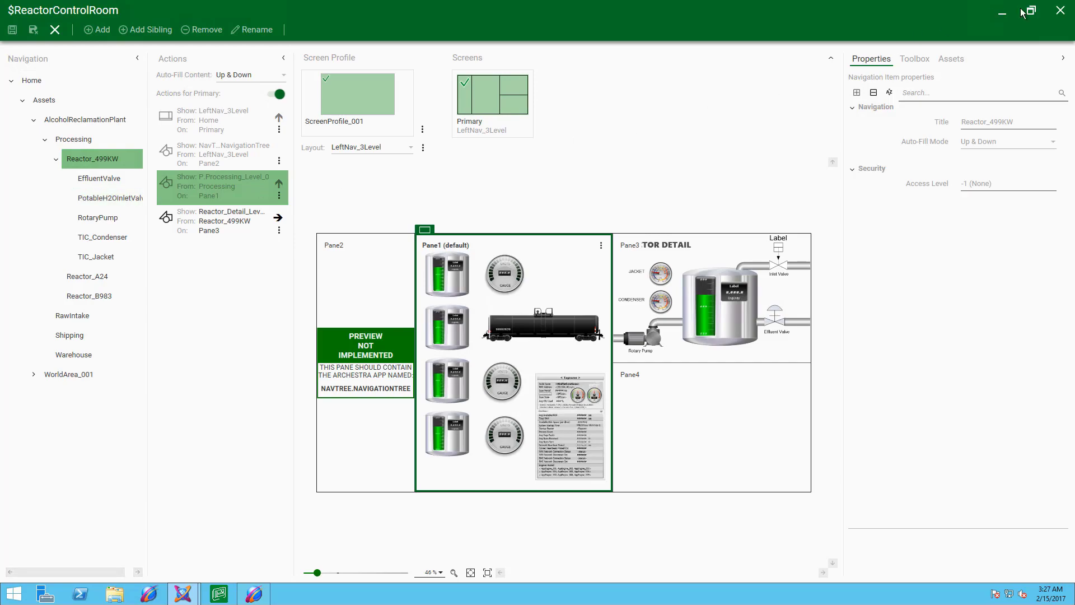
Step: Close $ReactorControlRoom and select PotableH2OInletValve under Reactor_499KW in the Model view
left_click(1062, 12)
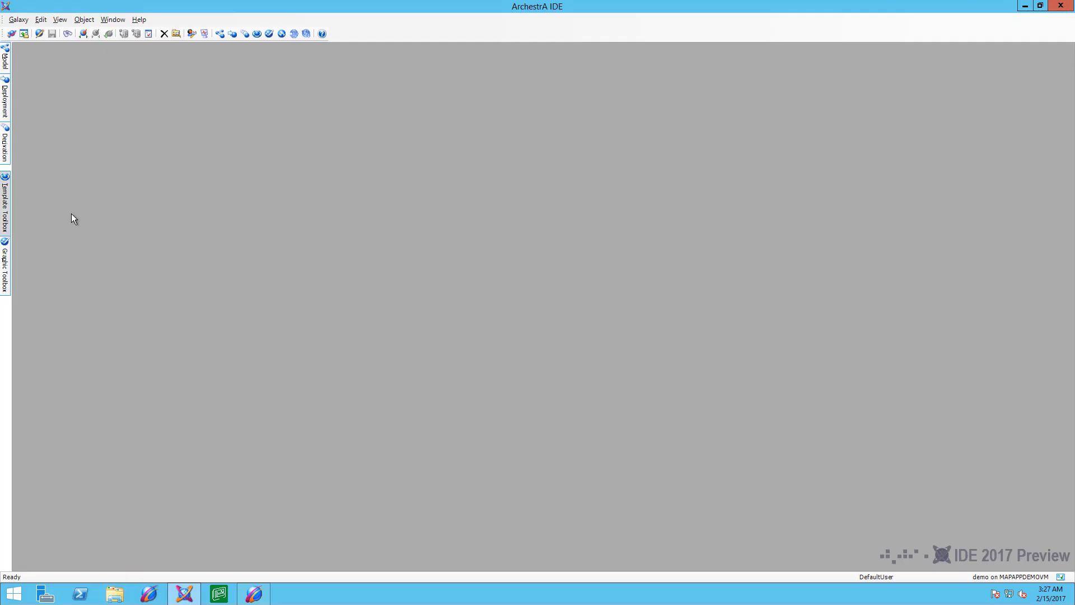
left_click(5, 59)
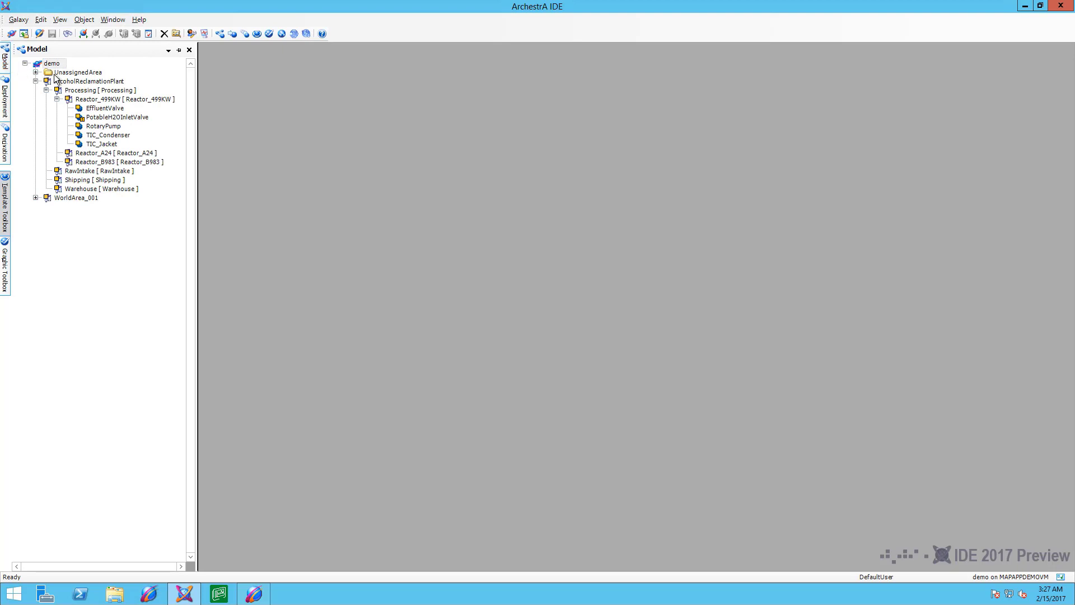
left_click(98, 118)
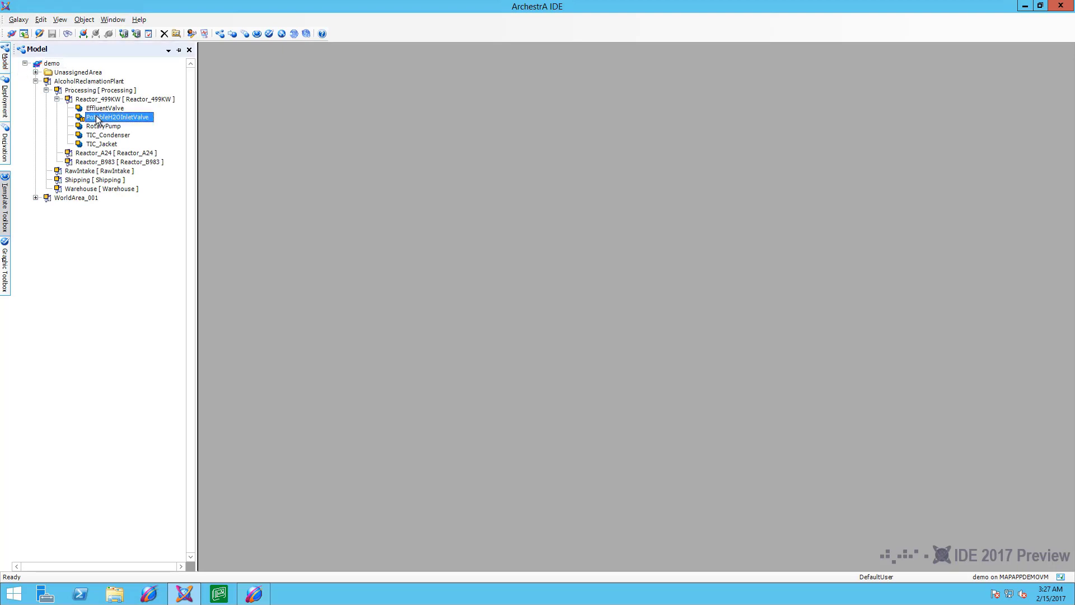